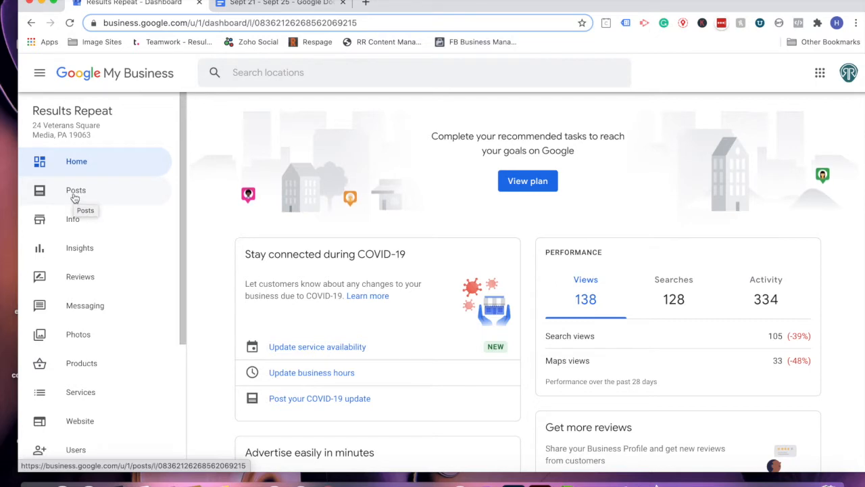
Start an update post and attach Schema.jpg from the Sept 2020 posts folder within Desktop's Results Repeat > RR Social Media folder.
click(75, 197)
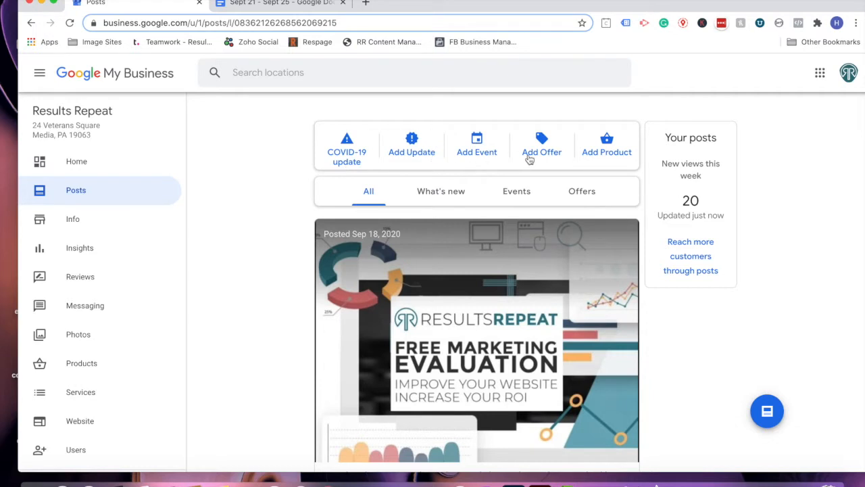
click(408, 156)
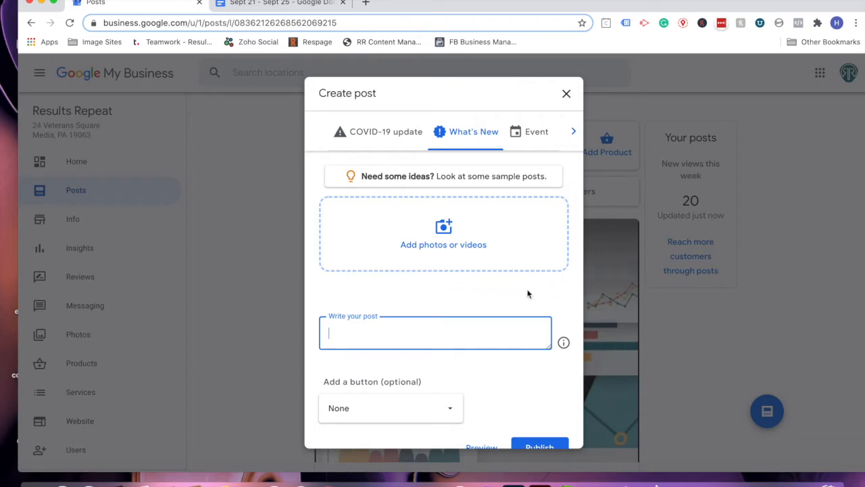
click(442, 230)
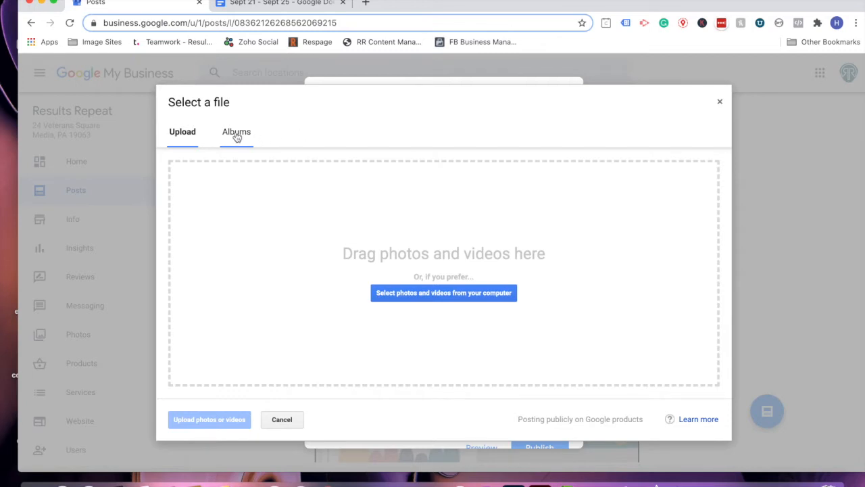
click(454, 295)
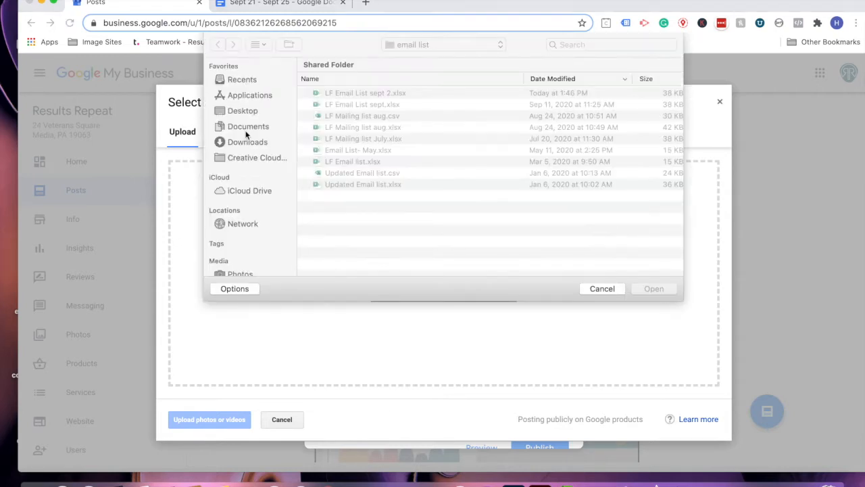
click(235, 110)
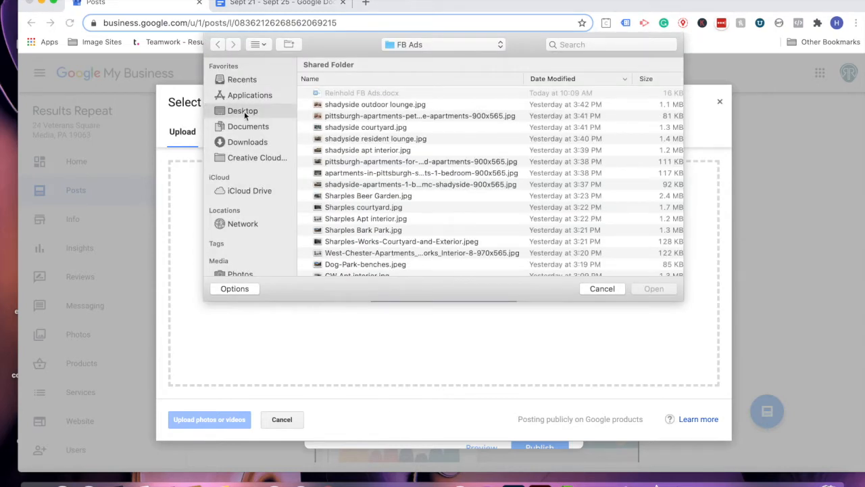
click(336, 195)
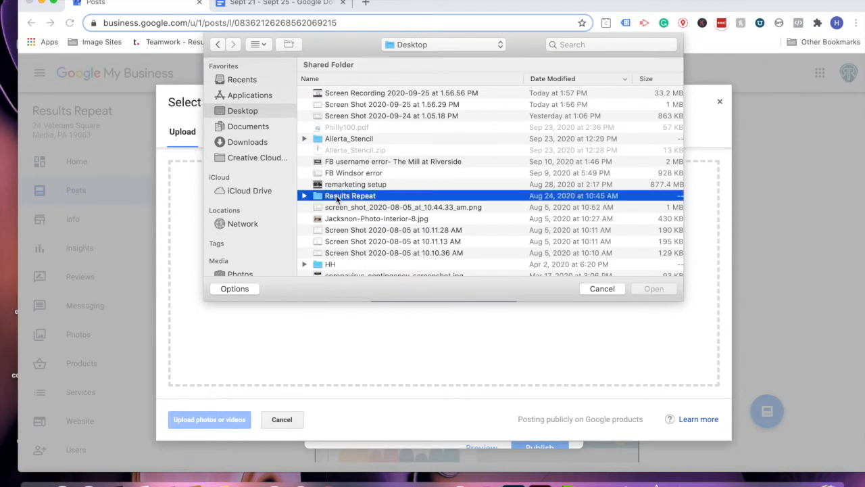
double_click(336, 196)
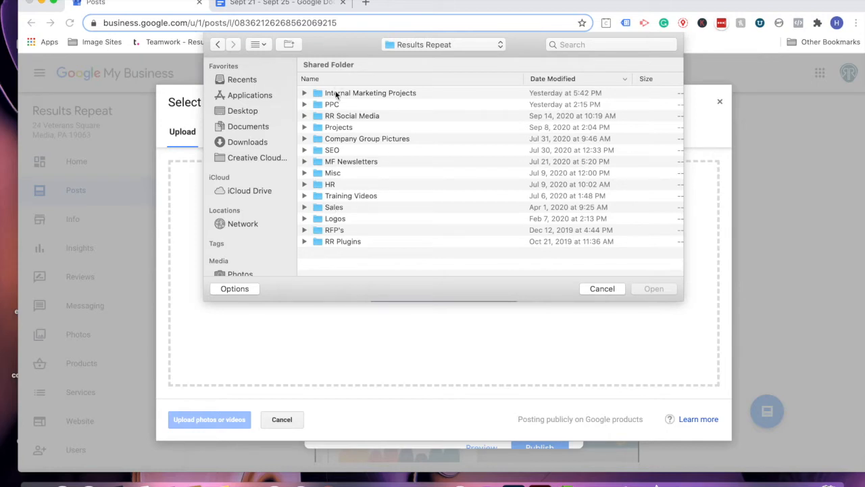
double_click(335, 115)
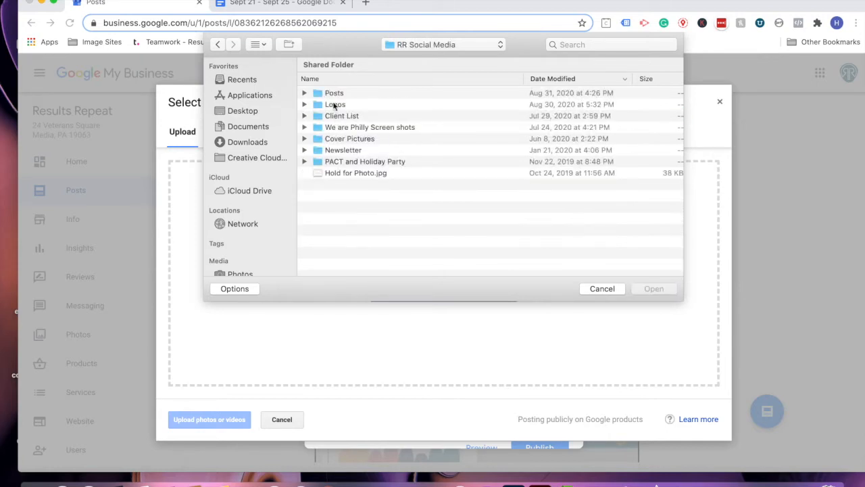
double_click(332, 94)
double_click(331, 95)
click(337, 96)
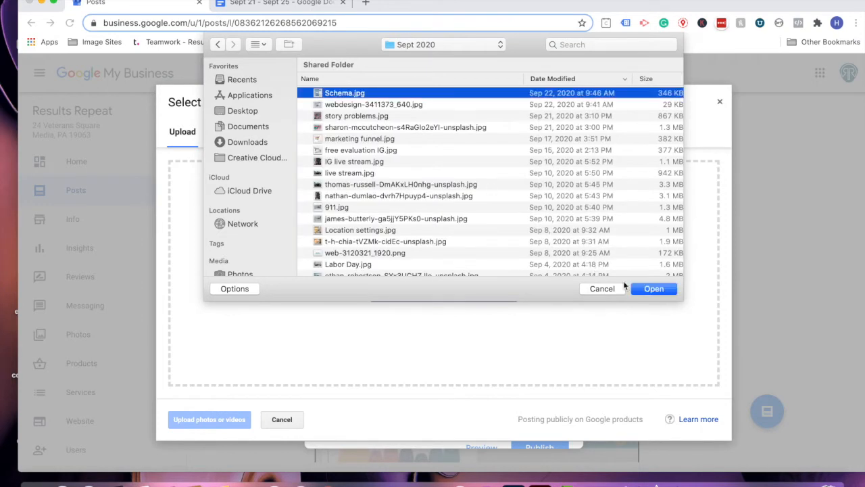
click(651, 290)
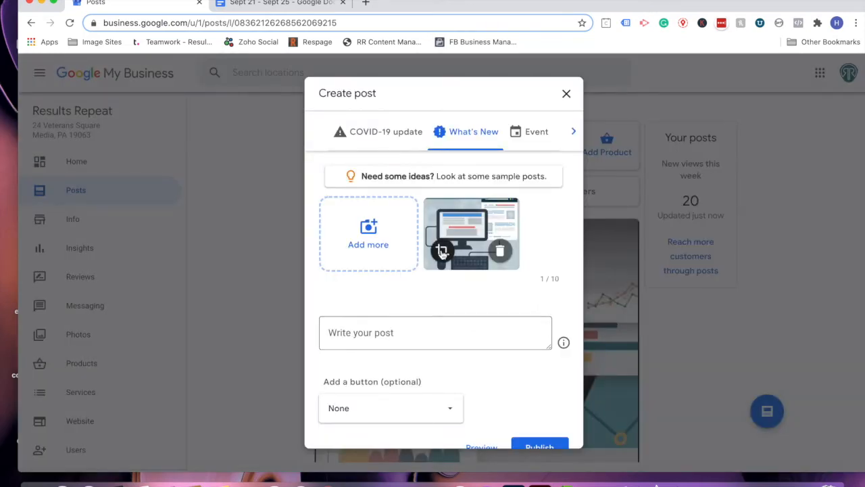
Crop the attached photo to its upper part so the BLOG banner and logo are included, and upload the cropped version.
click(441, 251)
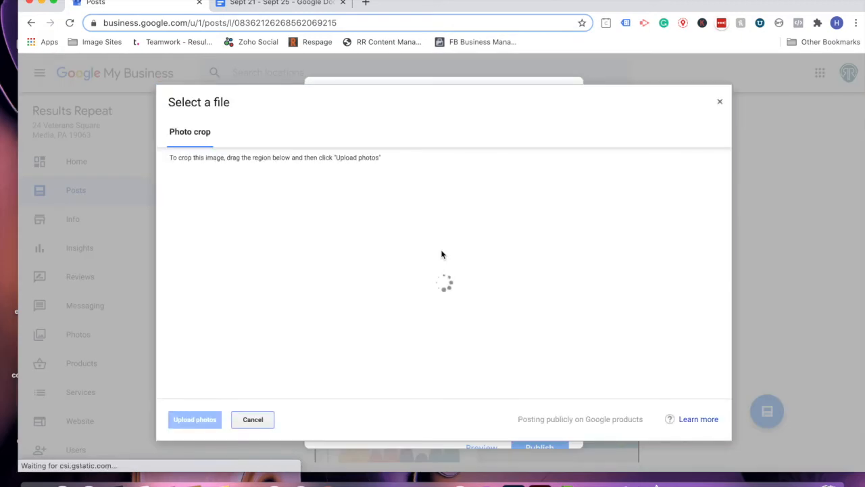
drag(417, 232, 411, 188)
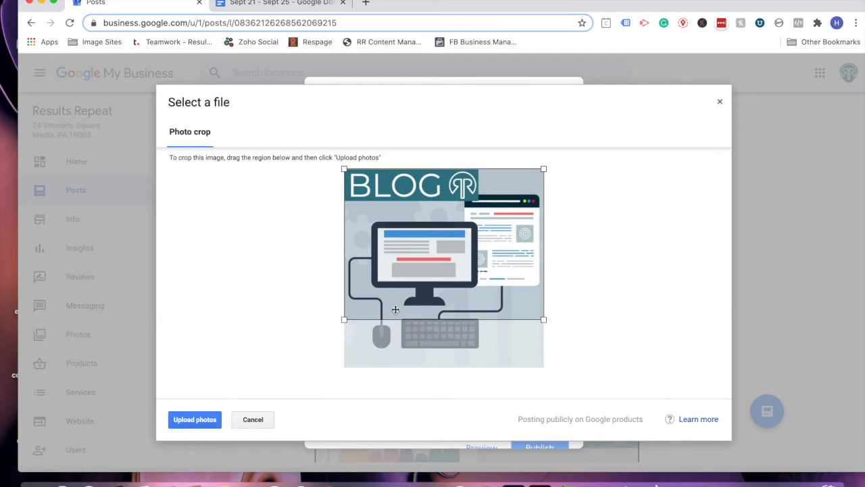
mouse_move(423, 245)
mouse_down()
mouse_move(422, 335)
mouse_move(425, 248)
mouse_up()
click(196, 419)
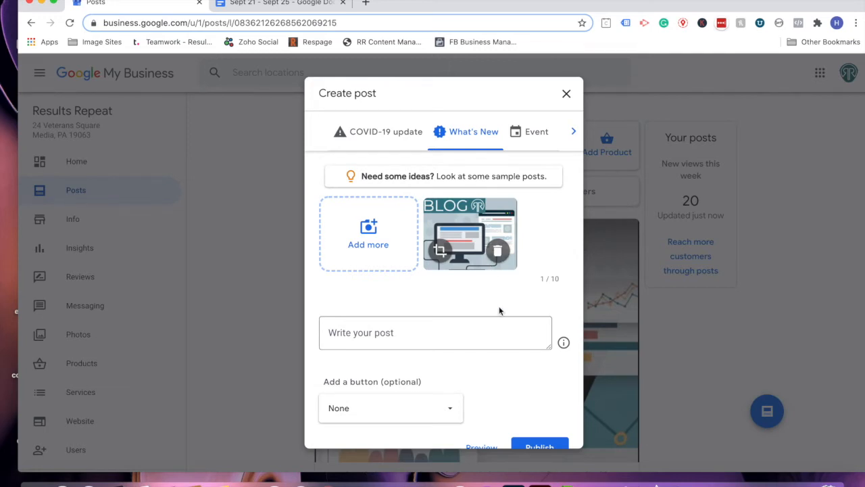
Copy the Tuesday Sept 22 Internal Blog paragraph, without its bit.ly link, from the Google Doc into the post text and enlarge the text box.
click(448, 333)
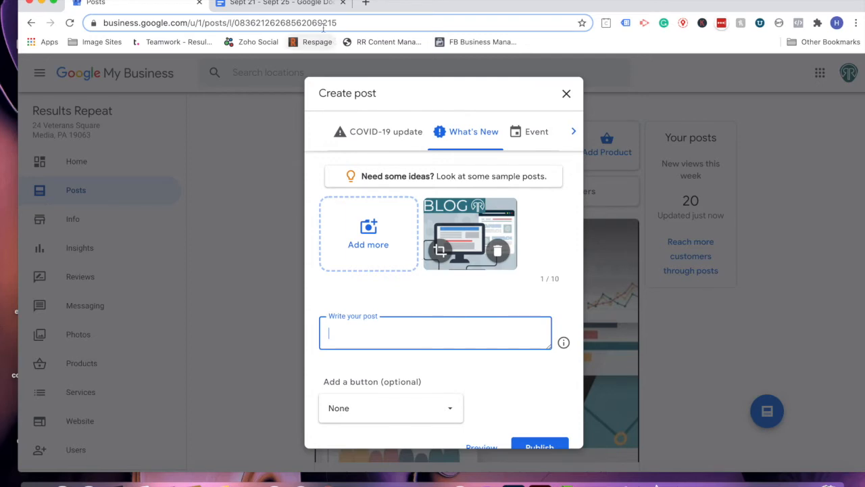
click(287, 4)
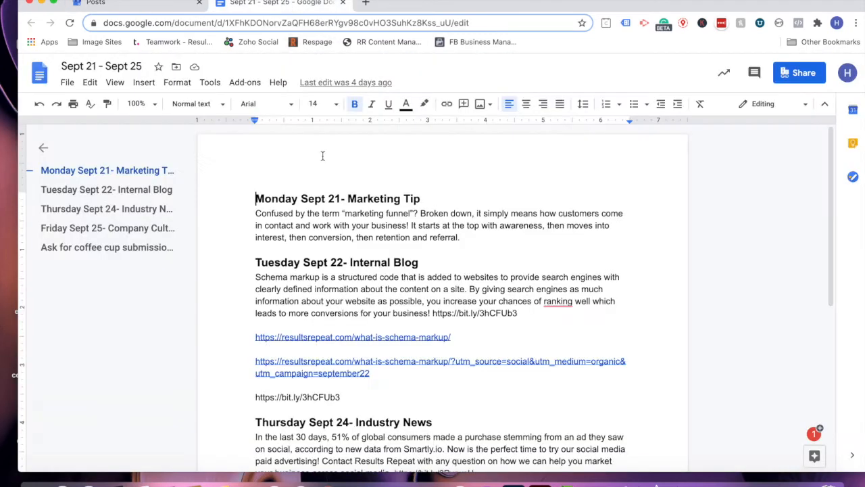
drag(256, 278, 430, 316)
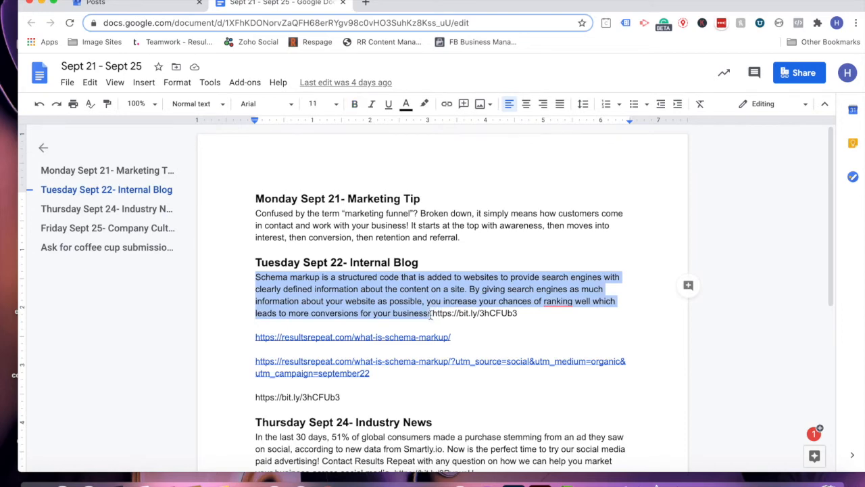
click(150, 4)
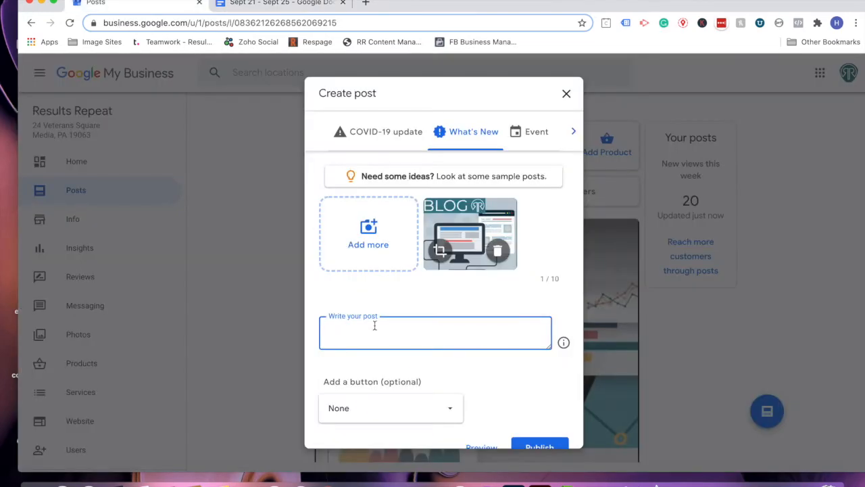
key(super+v)
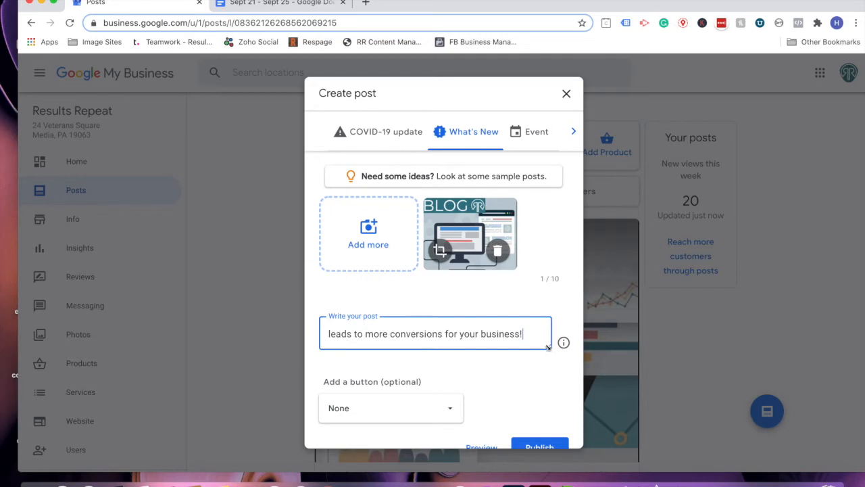
drag(549, 348, 576, 444)
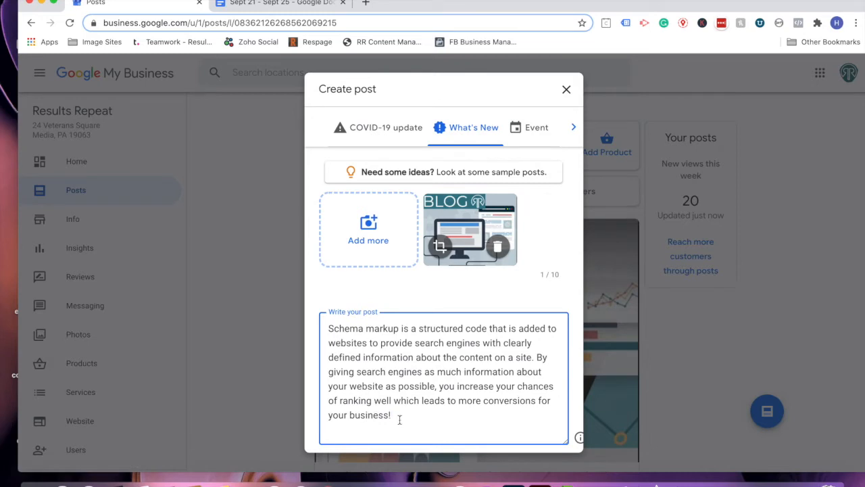
Add a "Learn more" button linked to the schema-markup blog URL with UTM parameters, copied from the Sept 21 - Sept 25 Google Doc.
scroll(554, 278, down, 3)
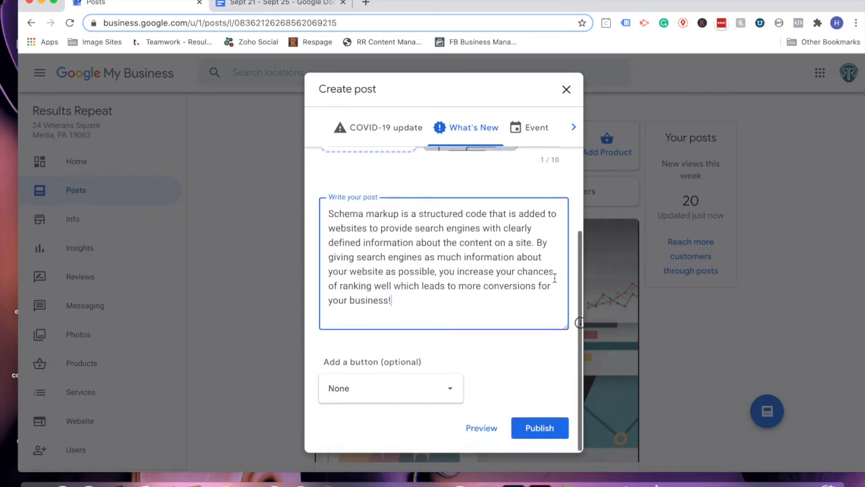
click(383, 392)
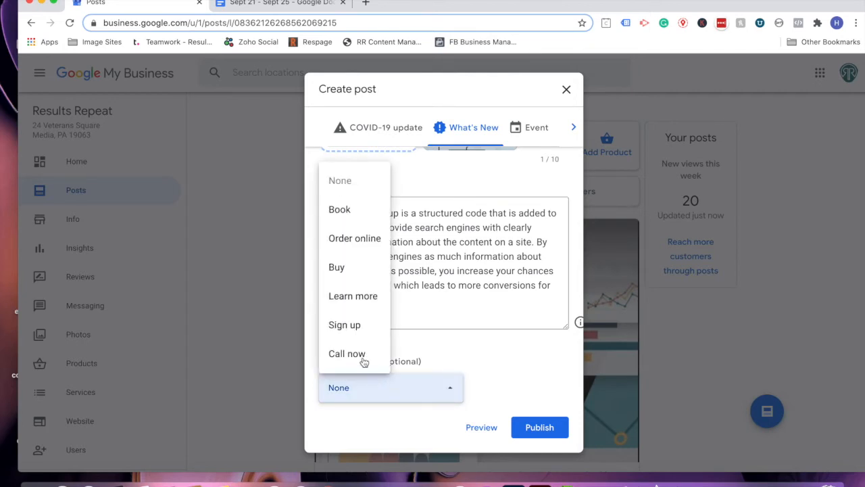
click(352, 297)
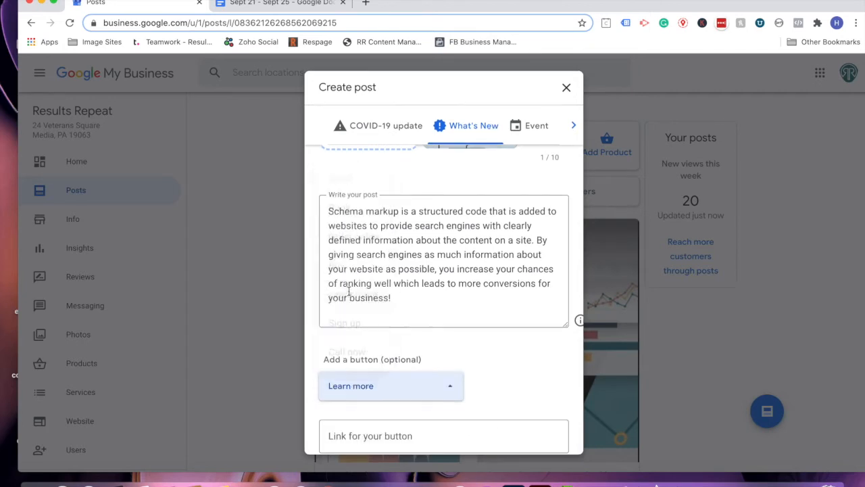
scroll(451, 361, down, 3)
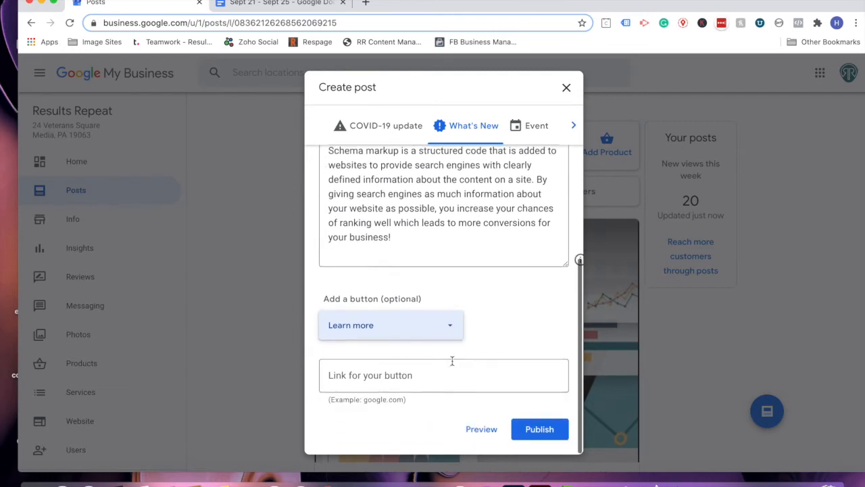
click(295, 7)
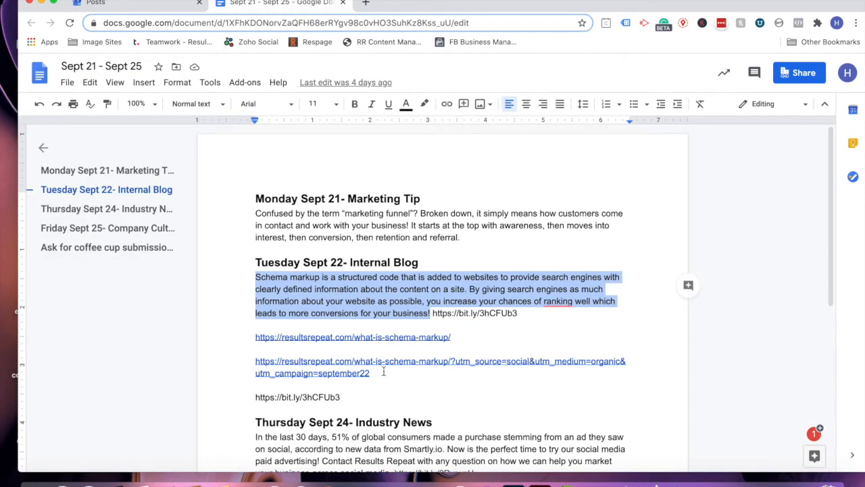
drag(380, 376, 252, 363)
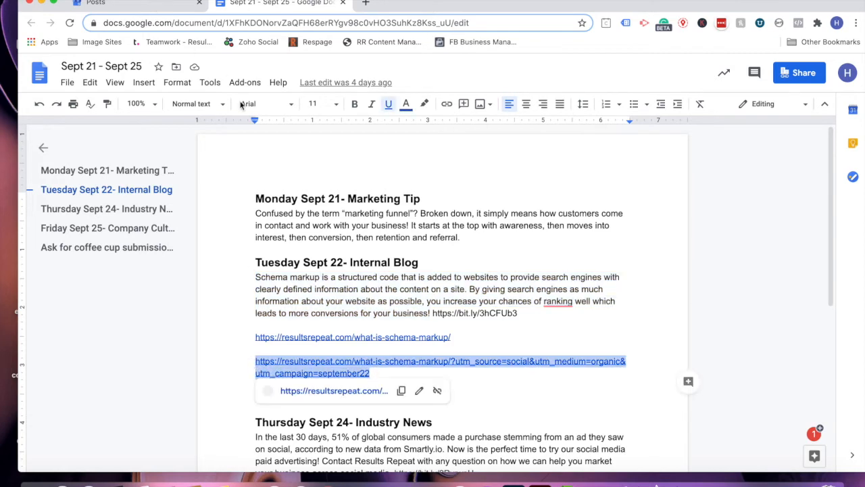
click(156, 3)
click(380, 374)
key(super+v)
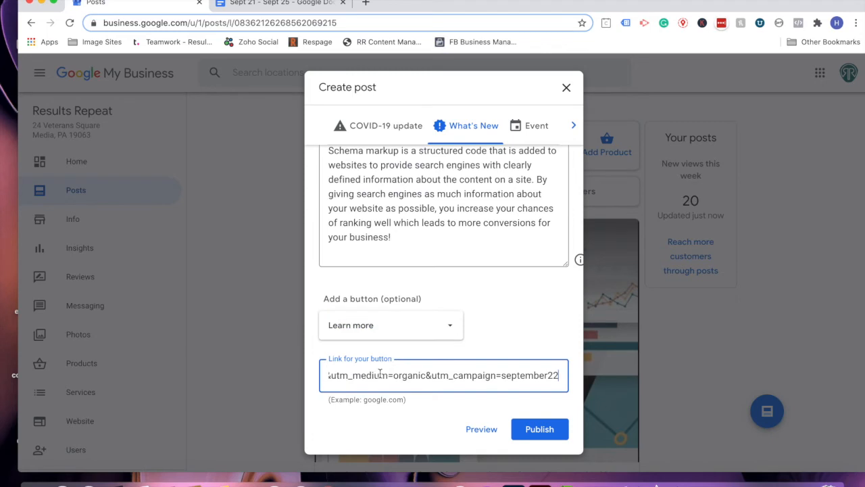
Review the photo, text and button of the update post, check its preview, and publish it.
scroll(483, 318, up, 2)
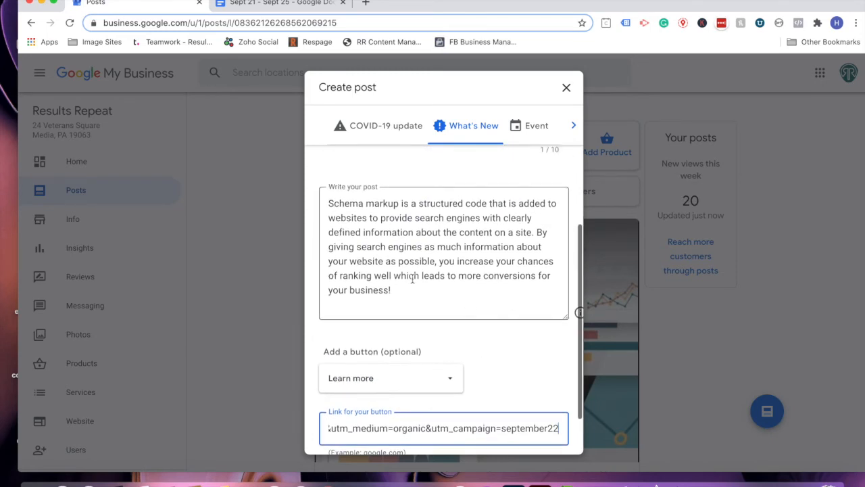
scroll(420, 258, up, 4)
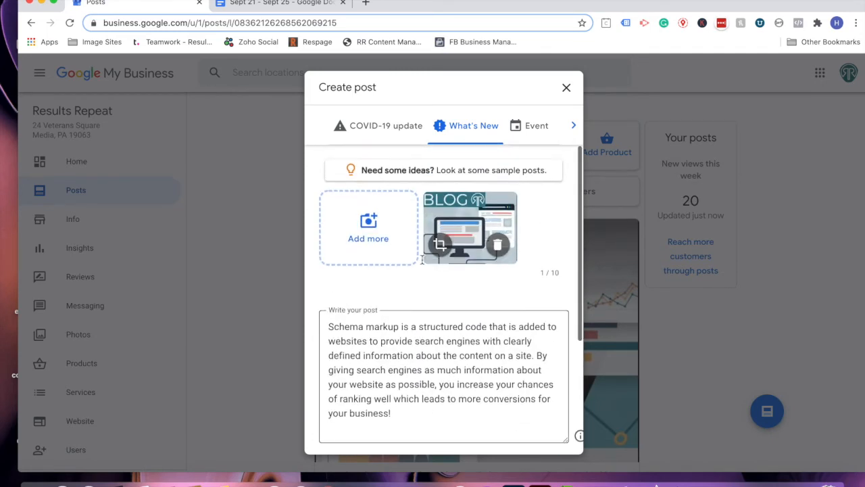
scroll(422, 258, down, 6)
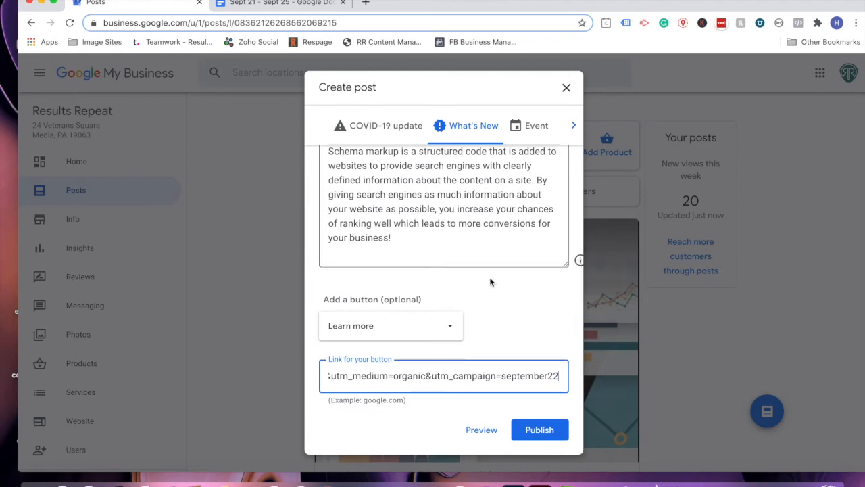
click(470, 435)
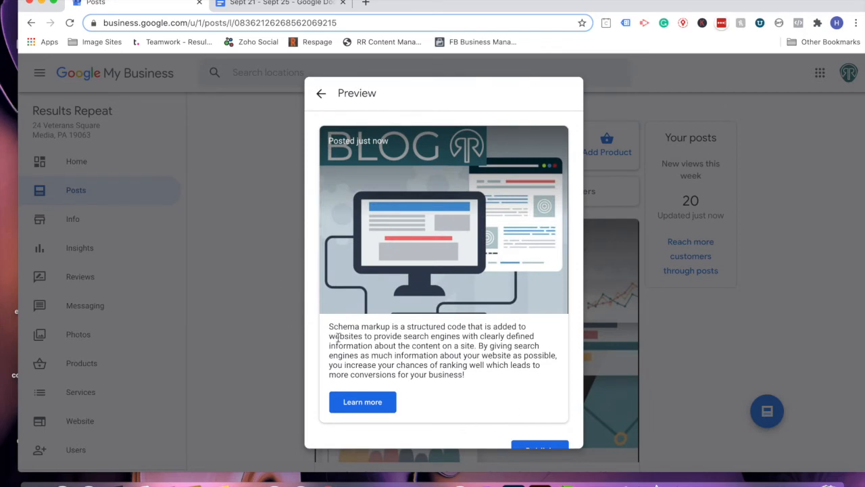
scroll(402, 331, down, 2)
scroll(419, 331, up, 2)
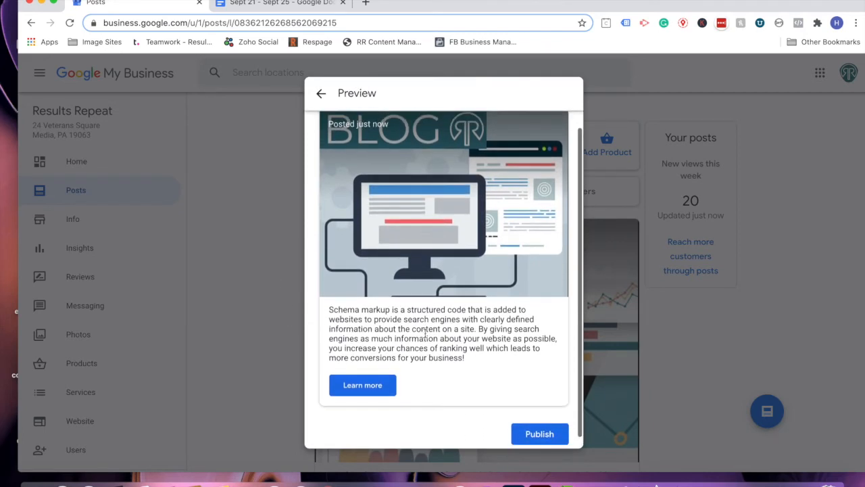
scroll(425, 332, down, 2)
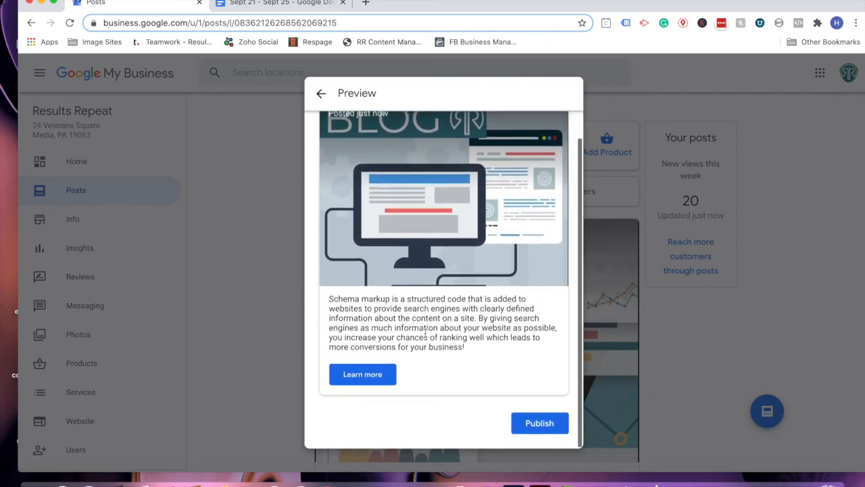
click(529, 422)
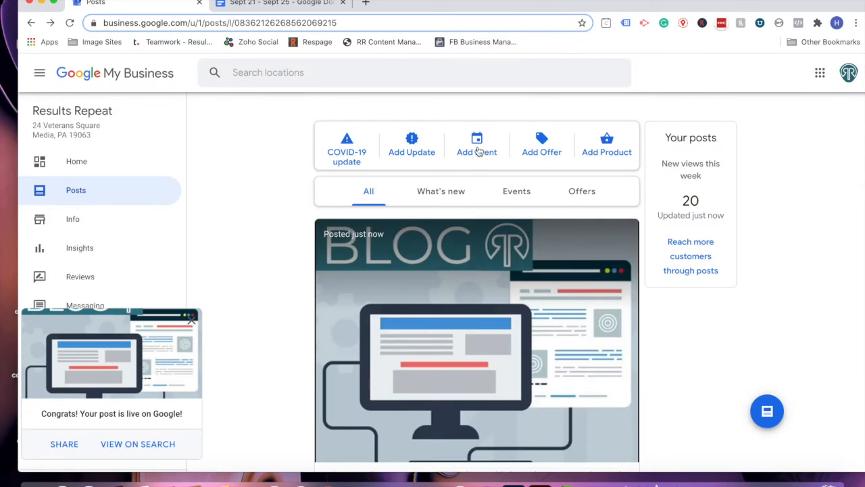
Start a new event post and enable start and end times for it.
click(477, 147)
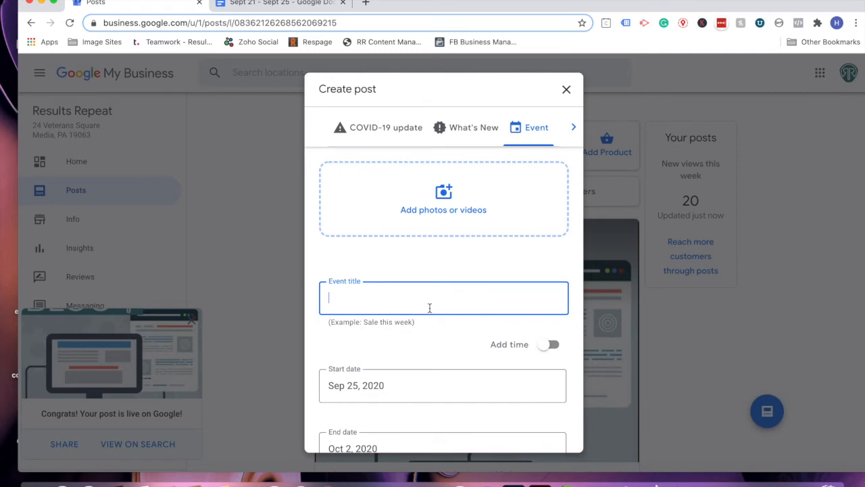
scroll(432, 341, down, 3)
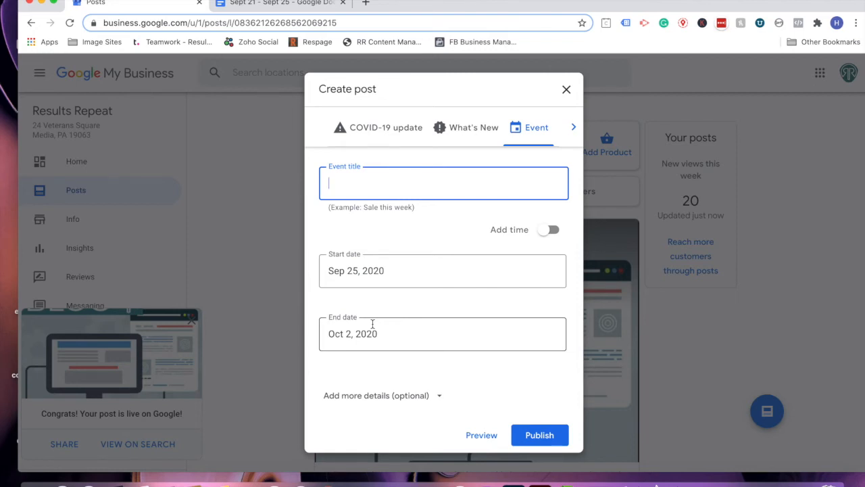
click(549, 231)
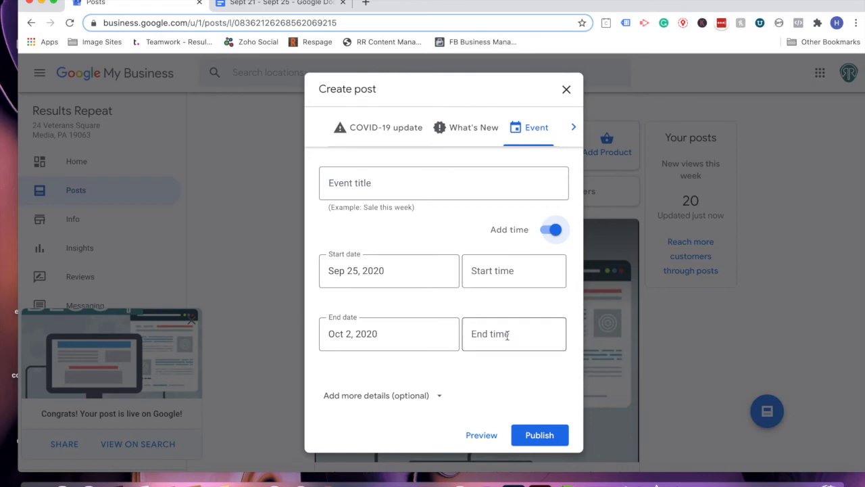
scroll(506, 332, down, 1)
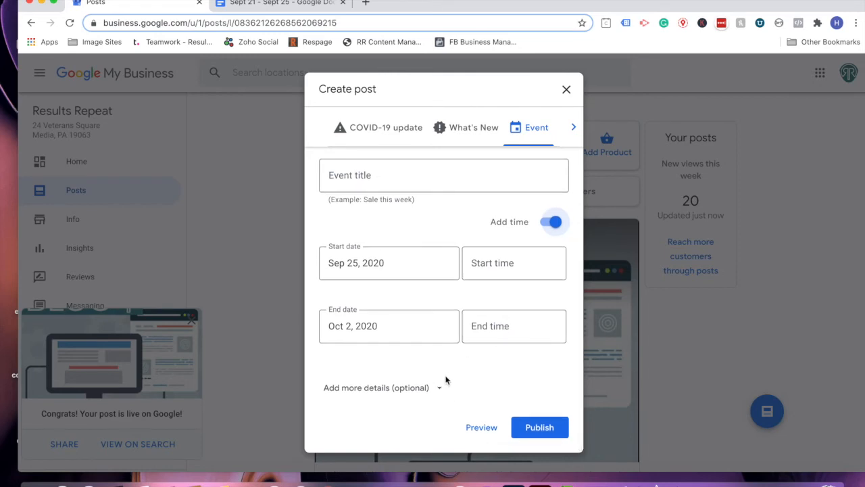
Expand the event post's optional details and add a "Learn more" button.
click(422, 388)
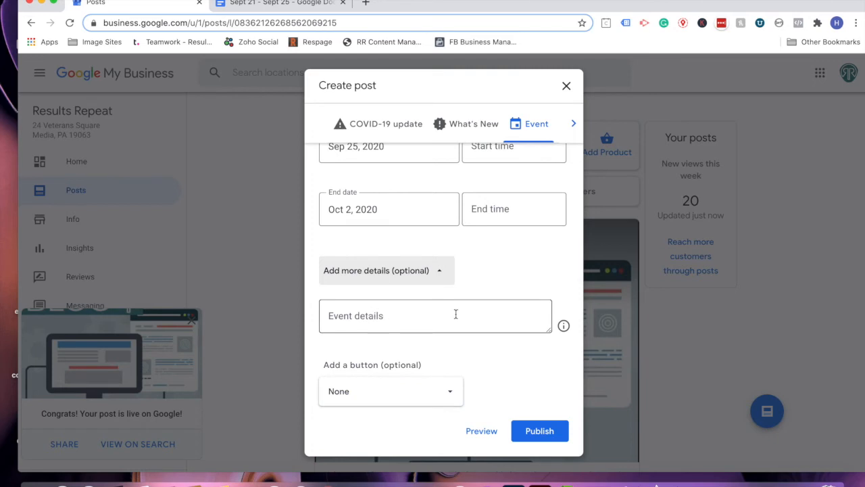
click(413, 392)
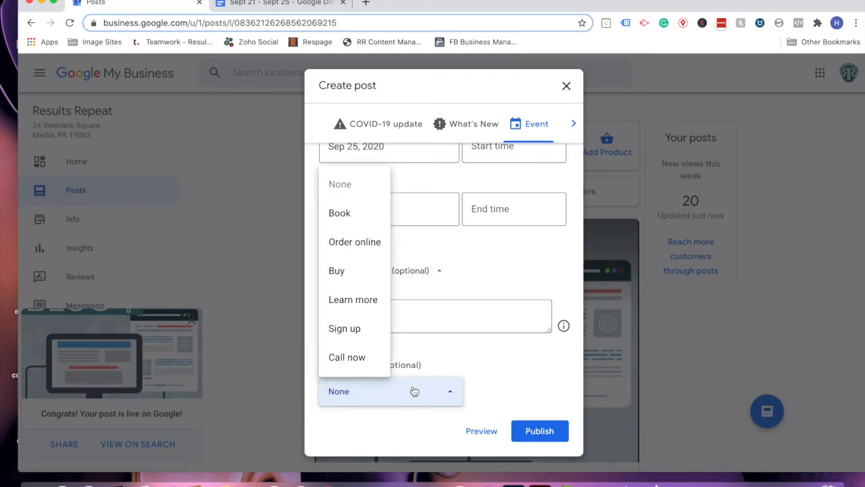
click(353, 300)
scroll(489, 375, down, 2)
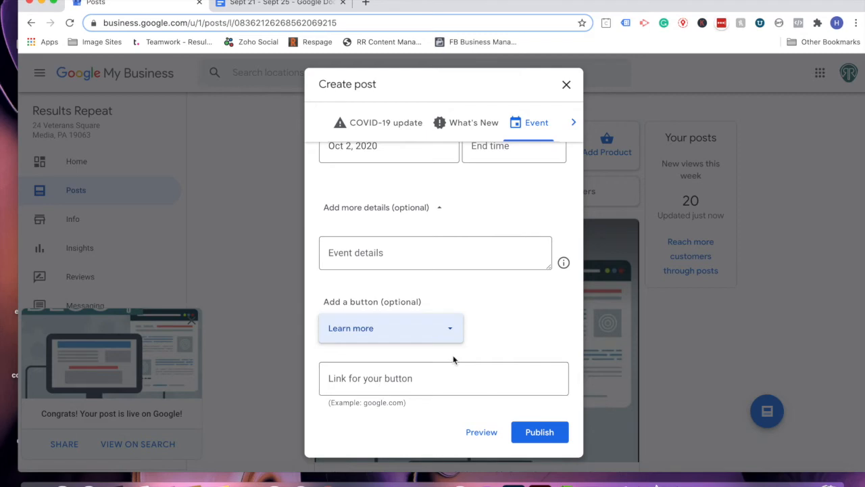
Review the event post's fields, try to preview it, and close the draft without publishing.
scroll(453, 355, up, 3)
scroll(453, 358, up, 2)
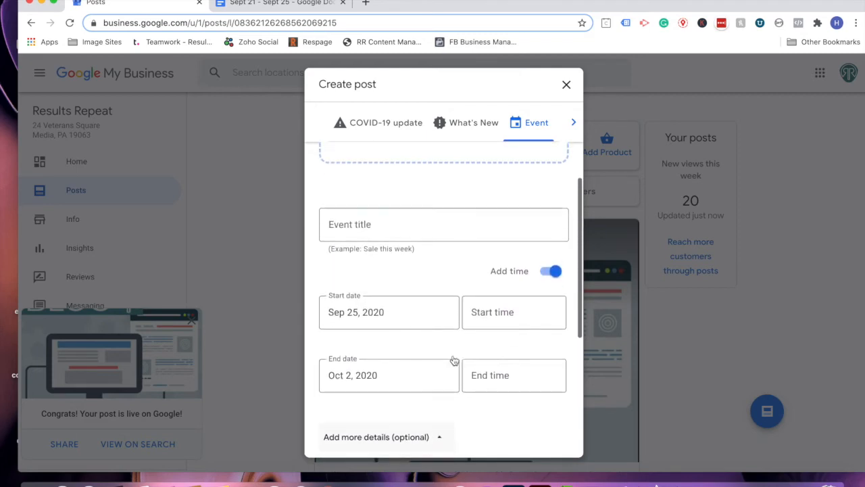
scroll(453, 358, down, 5)
click(478, 434)
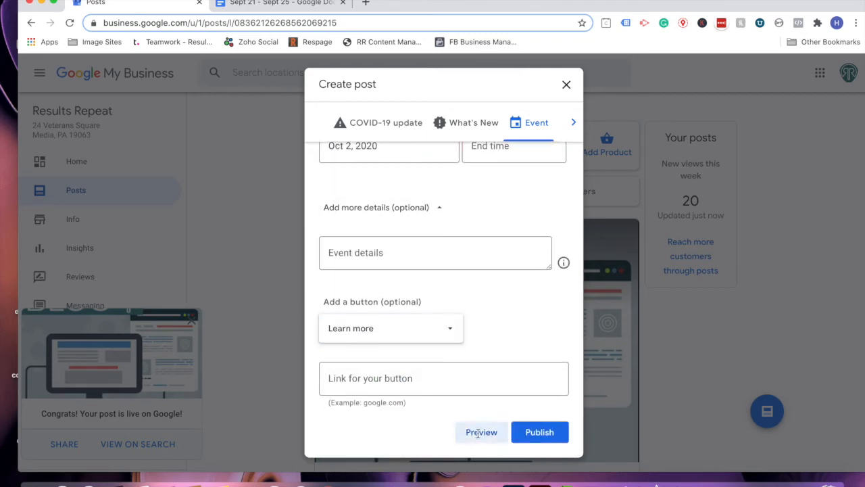
scroll(495, 322, down, 1)
scroll(495, 323, up, 2)
scroll(495, 324, down, 3)
scroll(496, 326, down, 3)
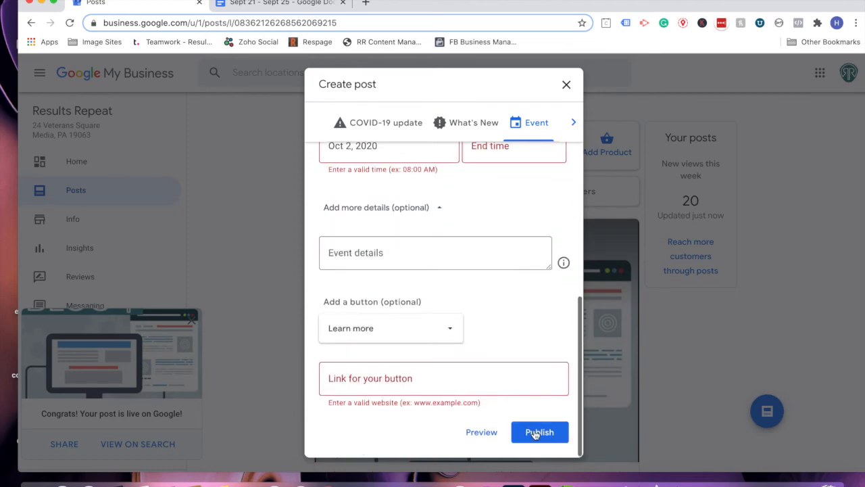
click(565, 85)
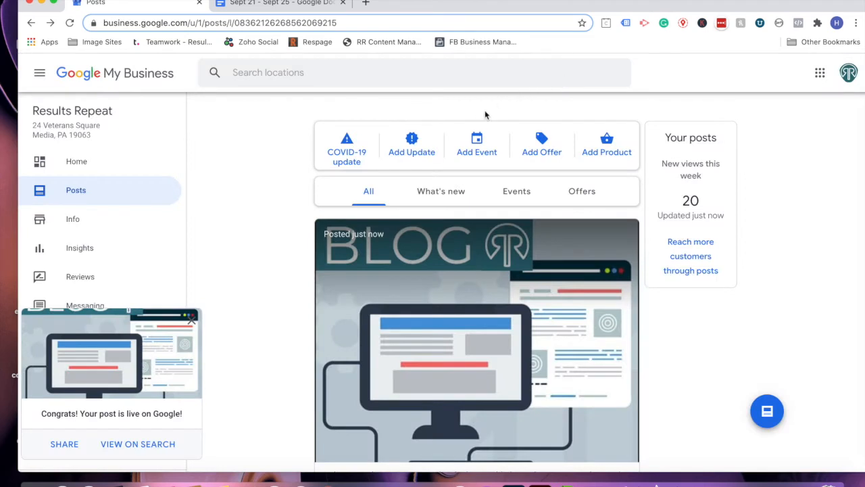
Examine the offer post form, including its optional details, coupon code, redemption link and terms fields, and close it unpublished.
click(542, 143)
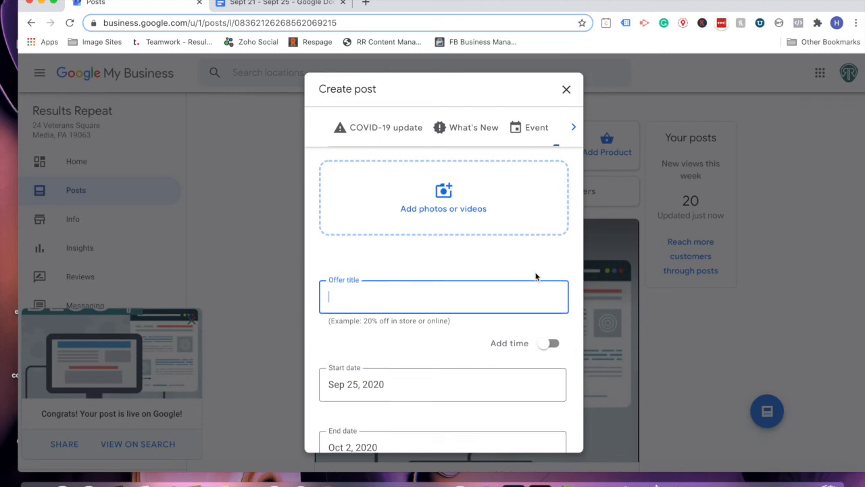
scroll(536, 277, down, 3)
scroll(536, 277, down, 1)
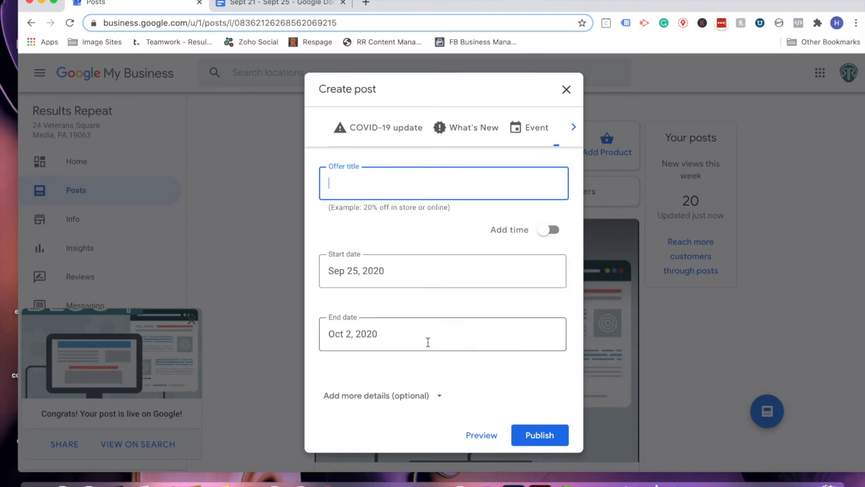
click(404, 396)
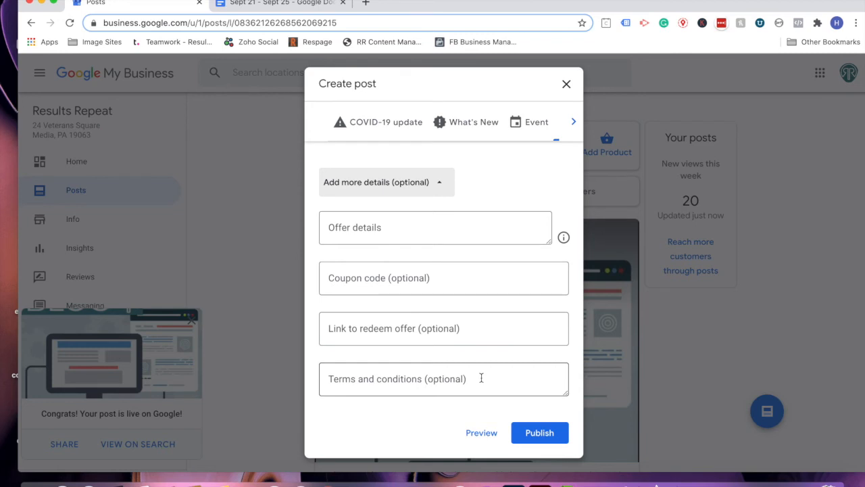
scroll(481, 378, up, 3)
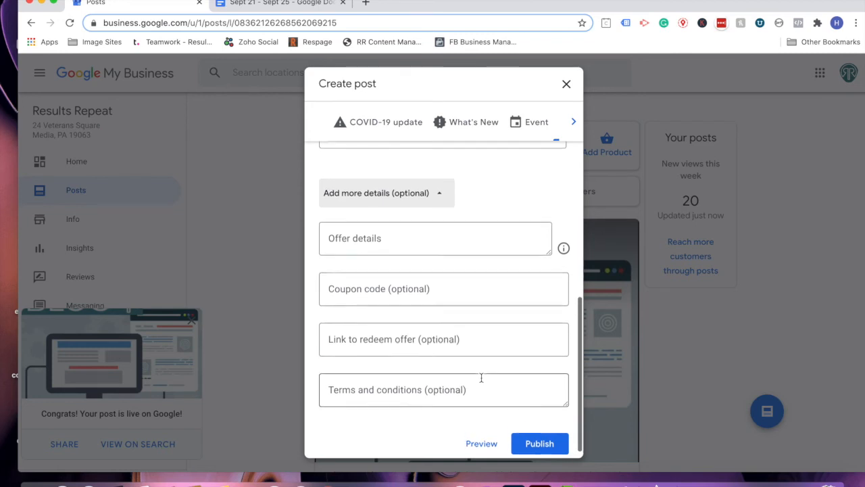
scroll(481, 378, up, 5)
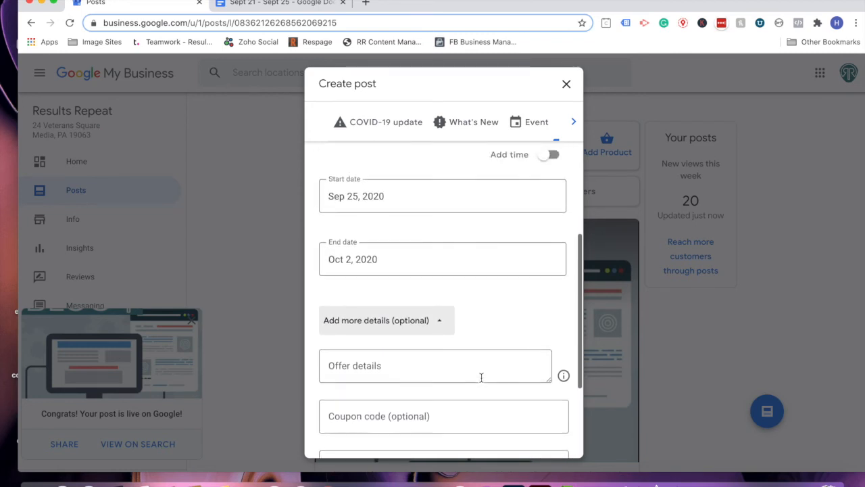
scroll(482, 382, down, 8)
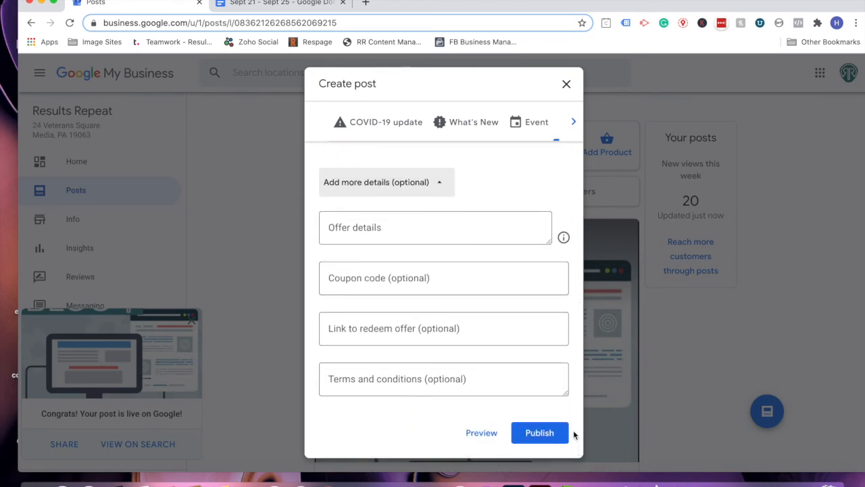
click(566, 84)
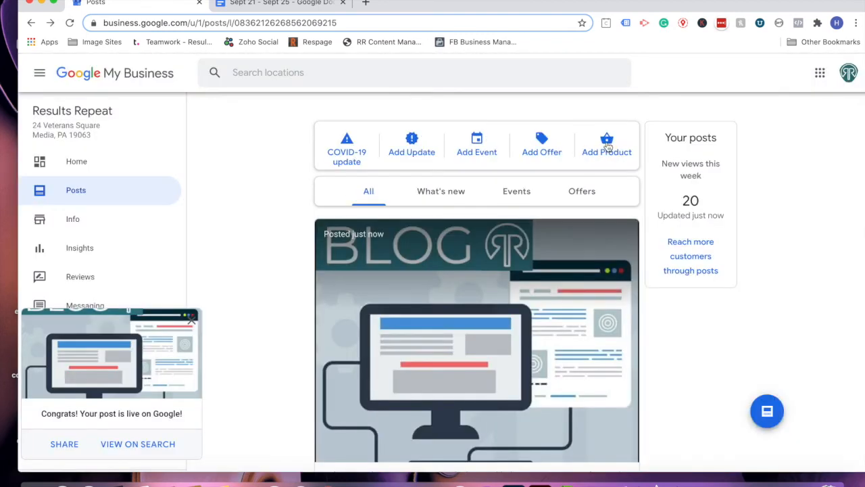
Examine the product post form, including its category choices, price, description and button options, and close it unpublished.
click(607, 145)
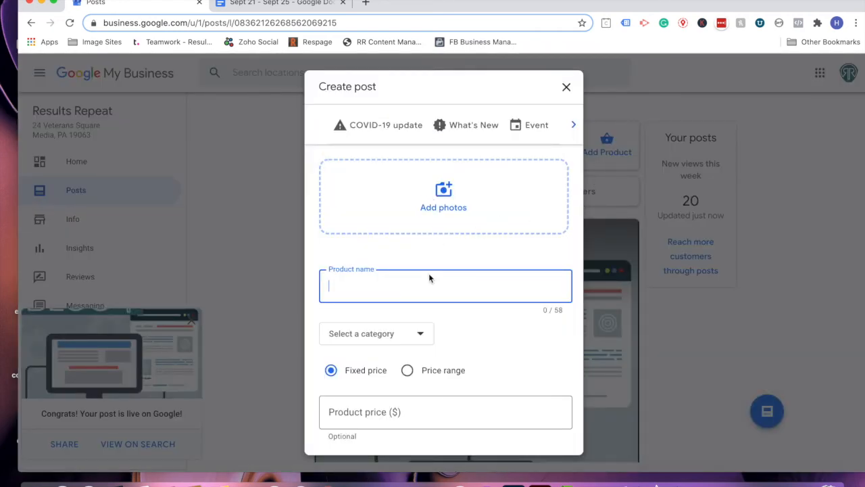
scroll(427, 284, down, 3)
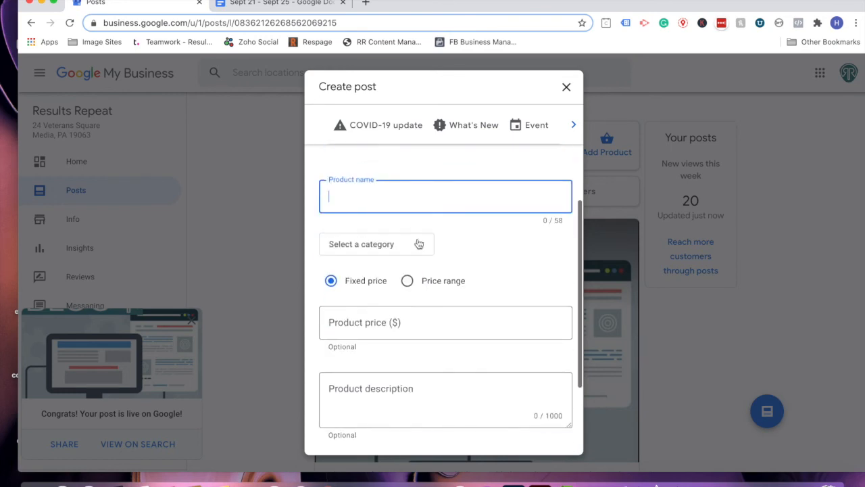
click(419, 244)
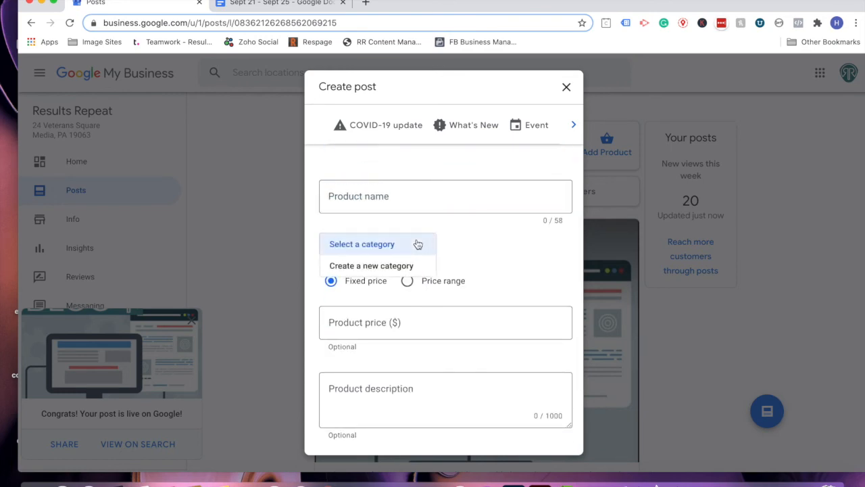
click(424, 248)
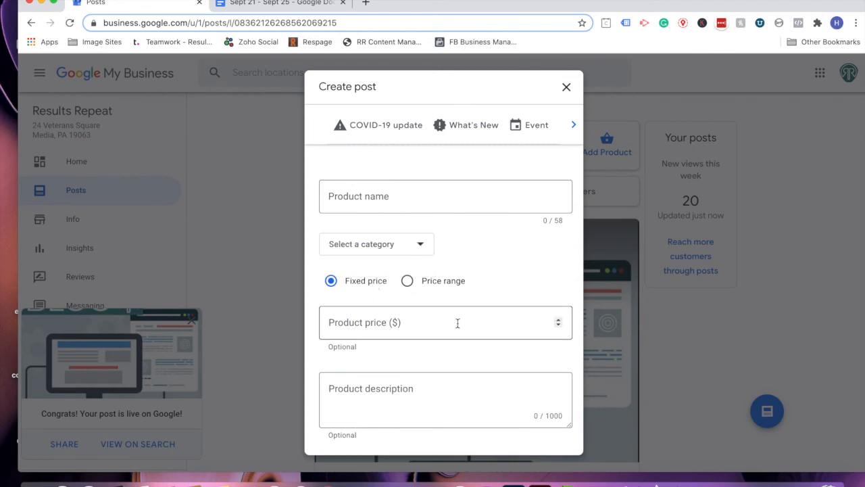
scroll(457, 325, down, 3)
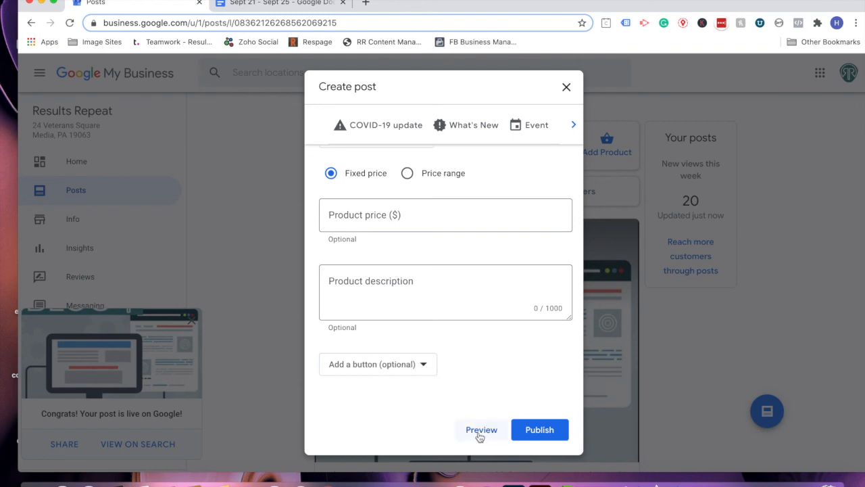
click(566, 86)
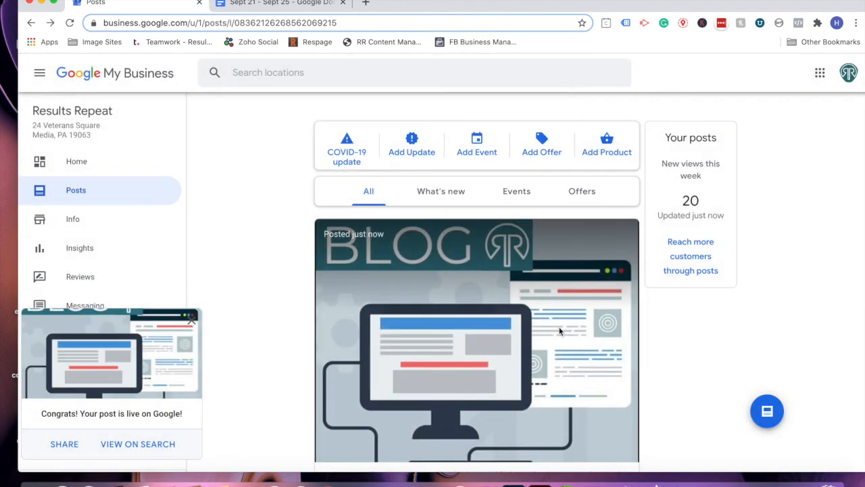
View the published blog post on Google Search and open it from the Results Repeat business listing.
scroll(560, 330, down, 2)
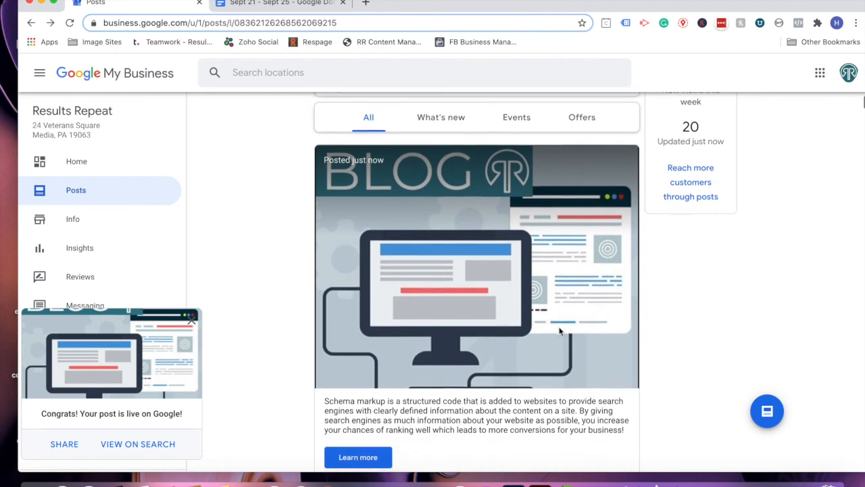
scroll(559, 330, up, 1)
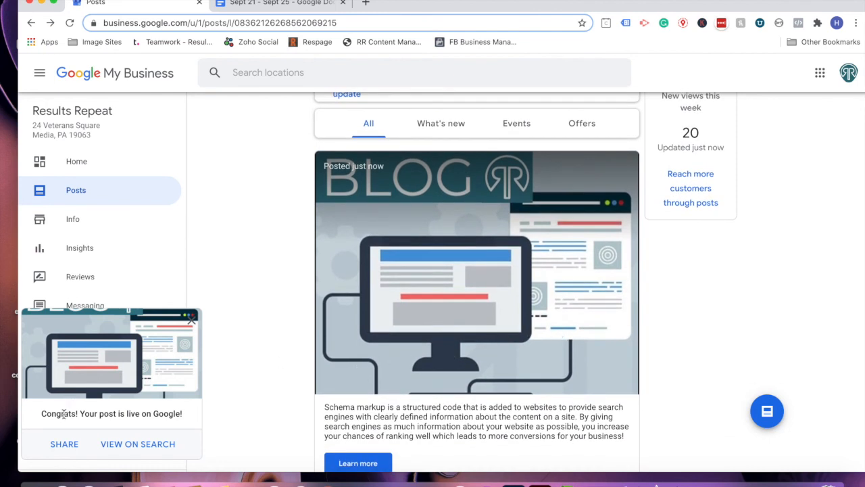
click(114, 444)
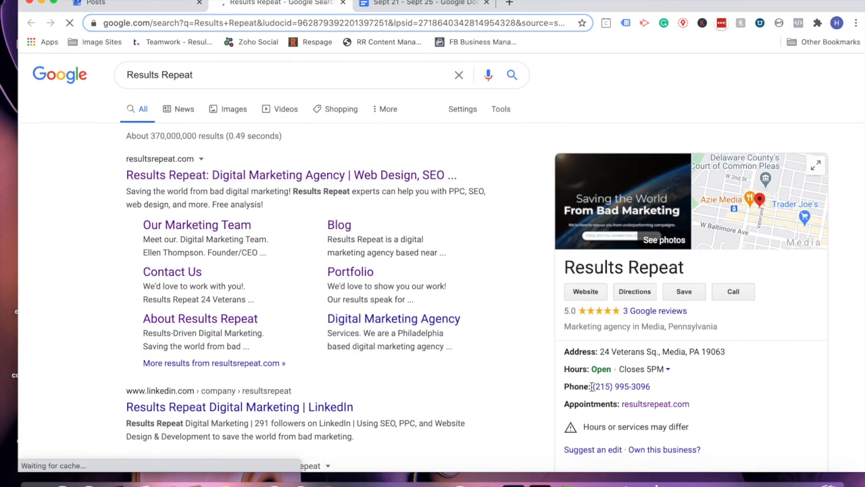
scroll(533, 383, down, 5)
scroll(591, 387, down, 7)
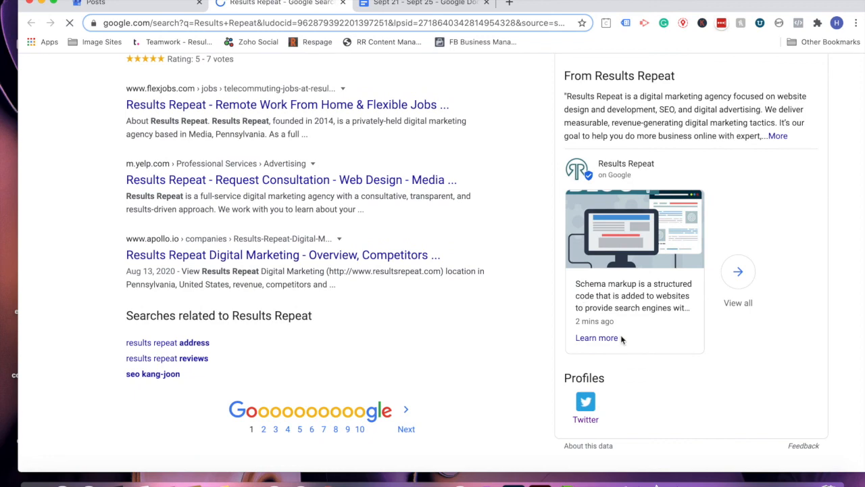
click(622, 338)
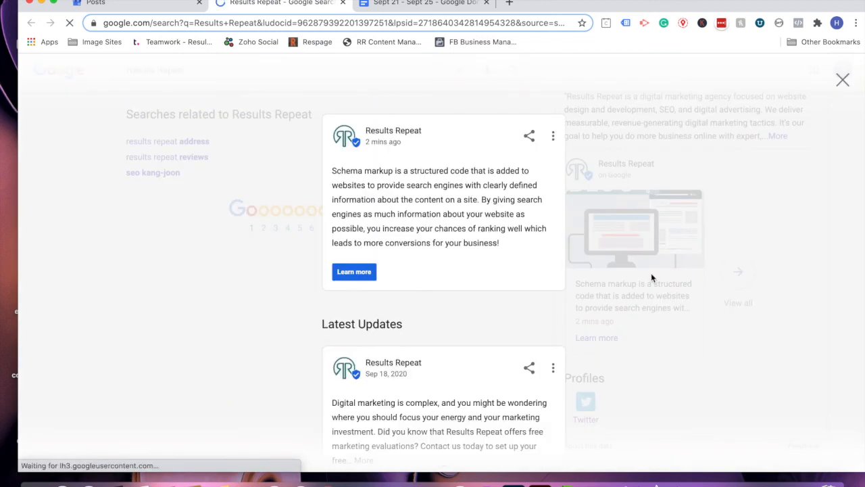
Examine the live schema-markup post and the older updates below it, close them, and return to the Google My Business posts page.
scroll(485, 253, down, 1)
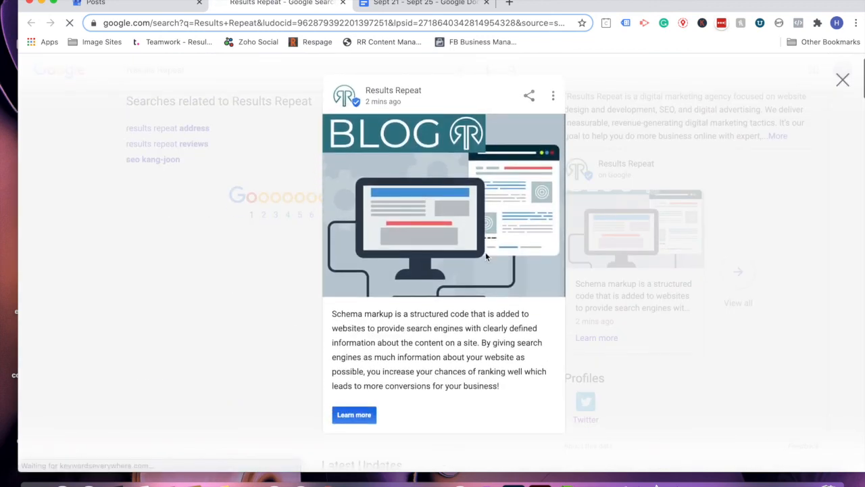
scroll(486, 254, down, 1)
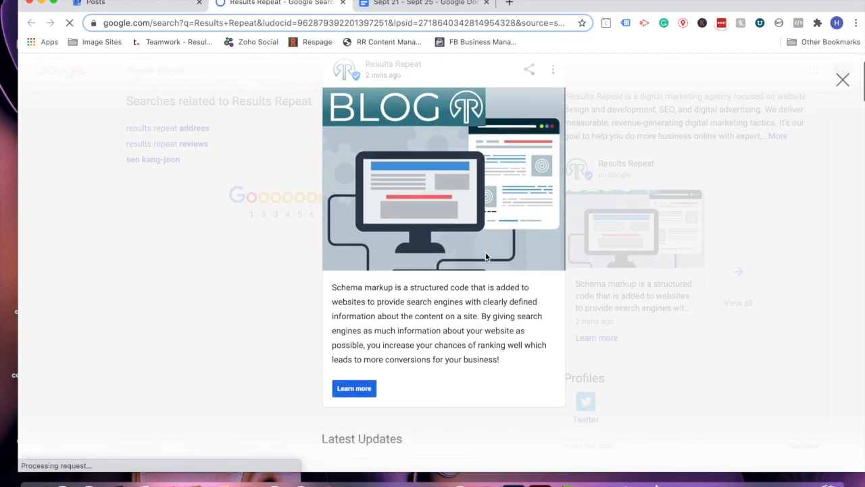
scroll(485, 253, down, 5)
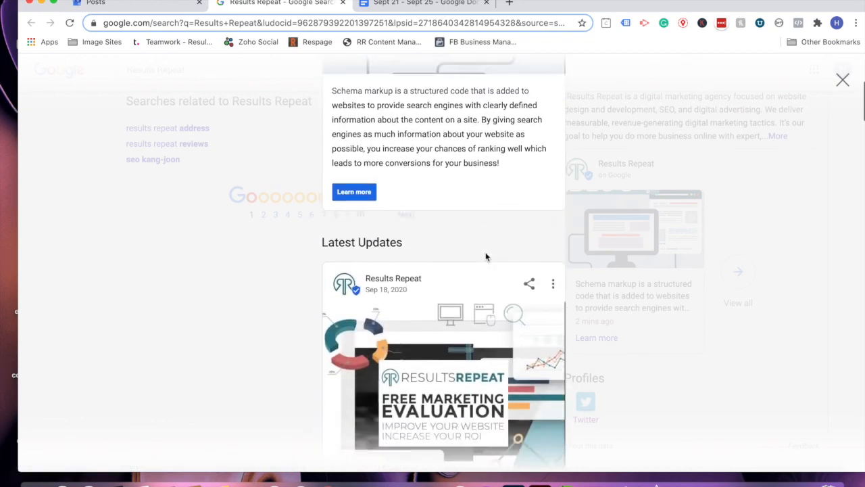
scroll(487, 250, down, 10)
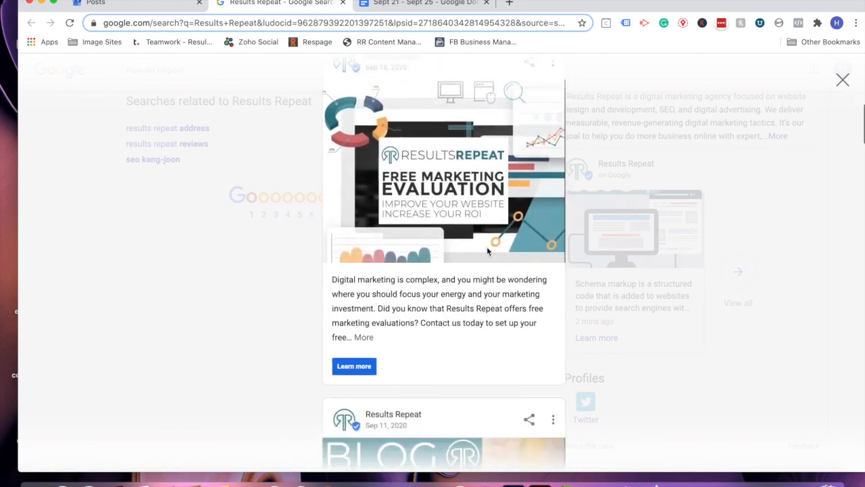
scroll(486, 250, down, 5)
scroll(487, 250, up, 15)
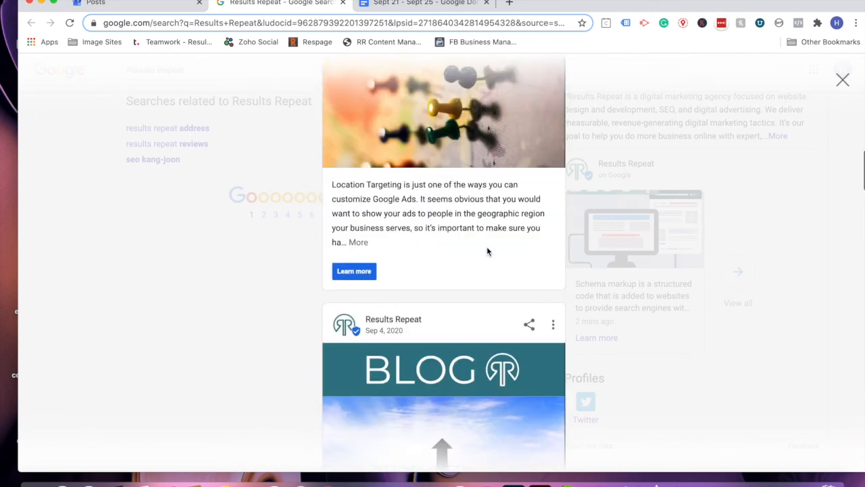
click(842, 81)
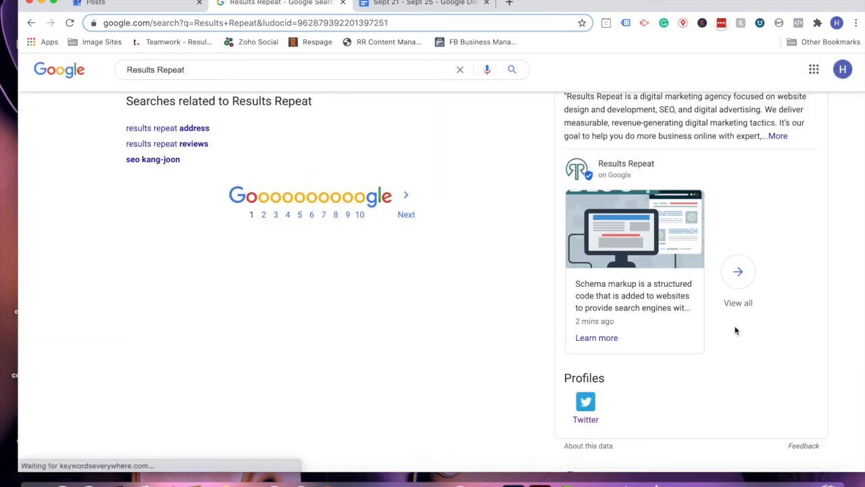
click(106, 3)
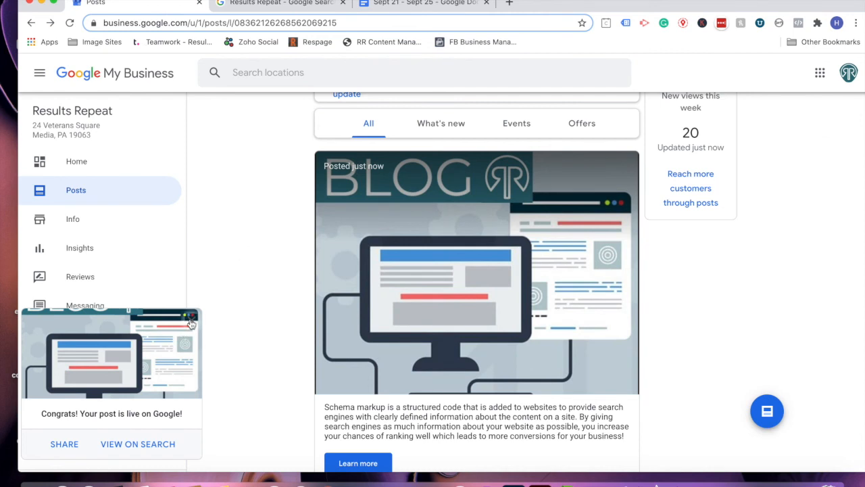